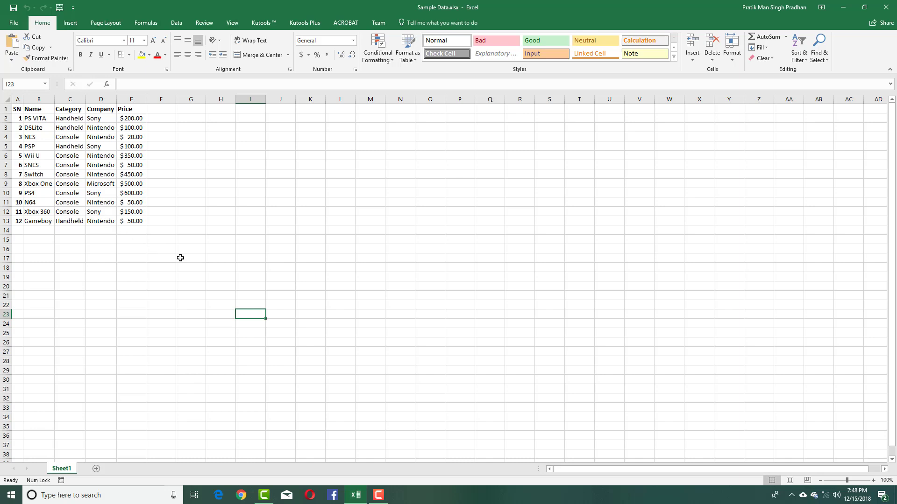
- Insert a PivotChart from the console table Sheet1!$A$1:$E$13 onto a new worksheet
{"action": "left_click_drag", "start_coordinate": [128, 217], "coordinate": [18, 109]}
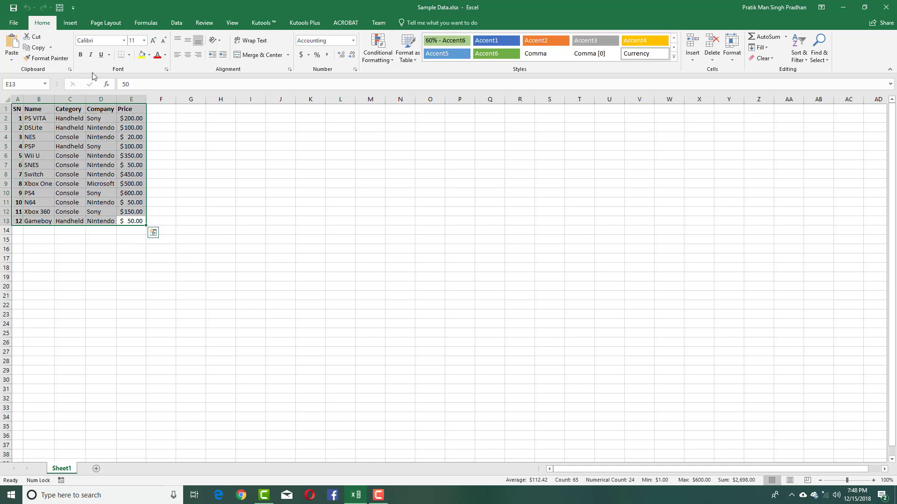
{"action": "left_click", "coordinate": [78, 26]}
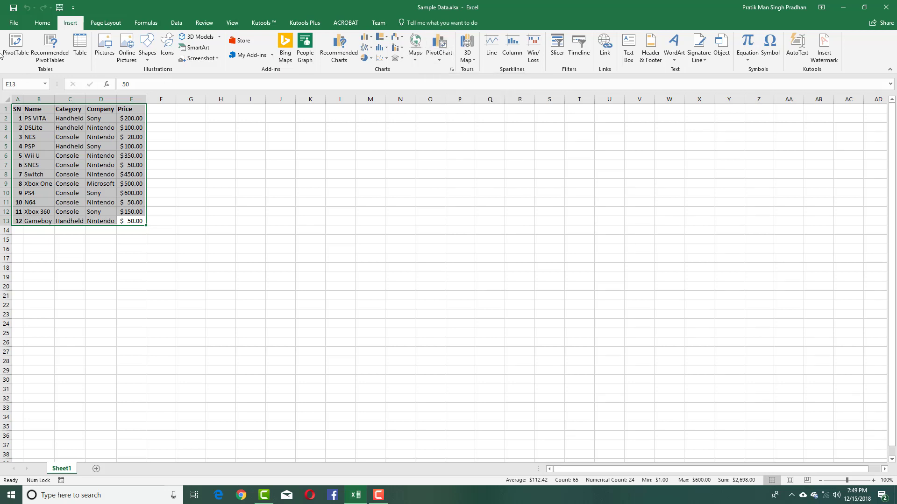
{"action": "left_click", "coordinate": [439, 43]}
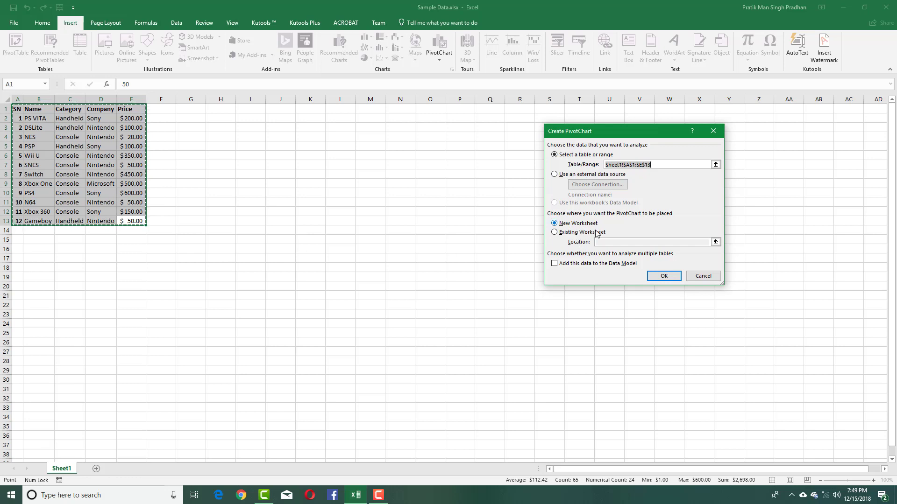
{"action": "left_click", "coordinate": [662, 276]}
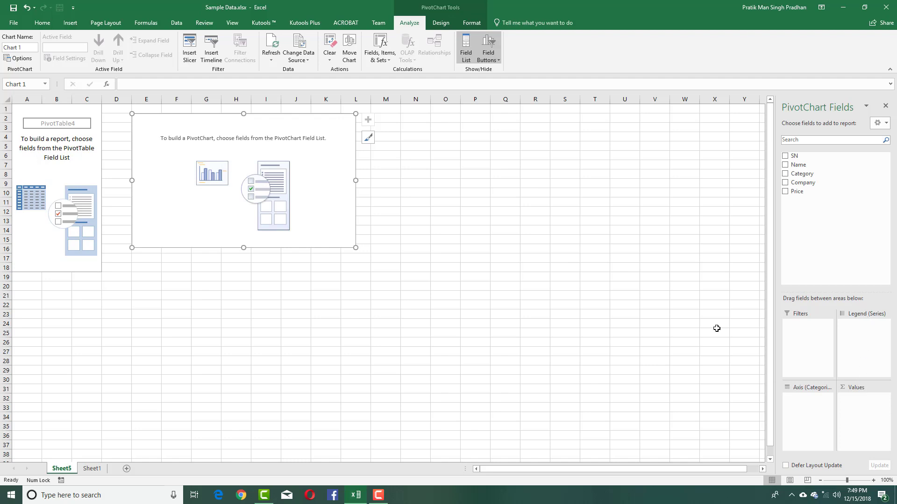
- Add the Name, Price and Company fields so the chart sums Price by Name and Company
{"action": "left_click", "coordinate": [785, 165]}
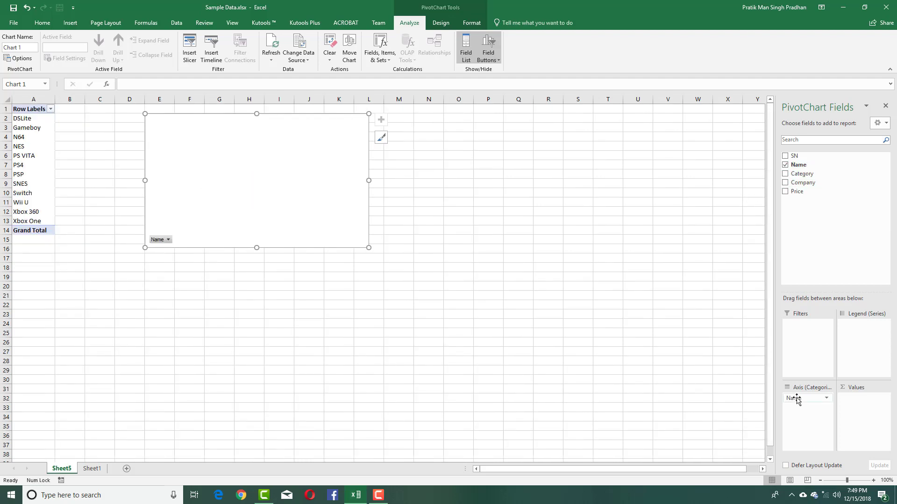
{"action": "left_click", "coordinate": [785, 192]}
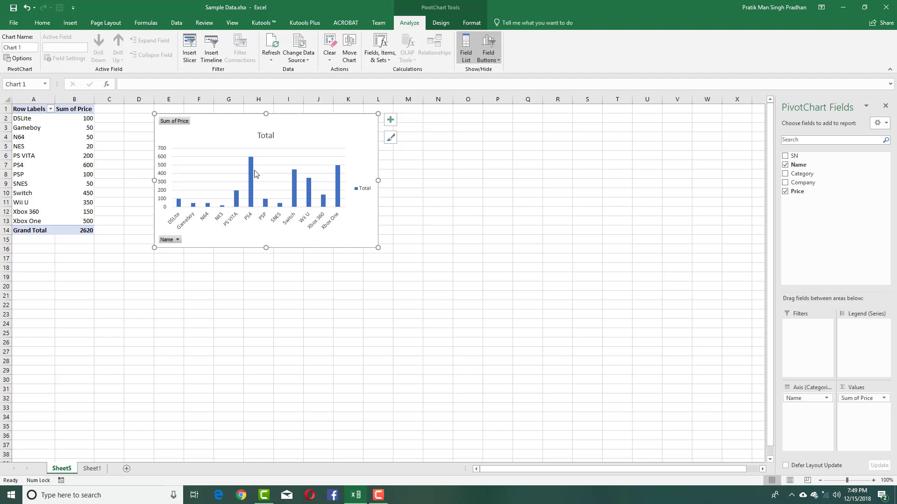
{"action": "mouse_move", "coordinate": [255, 173]}
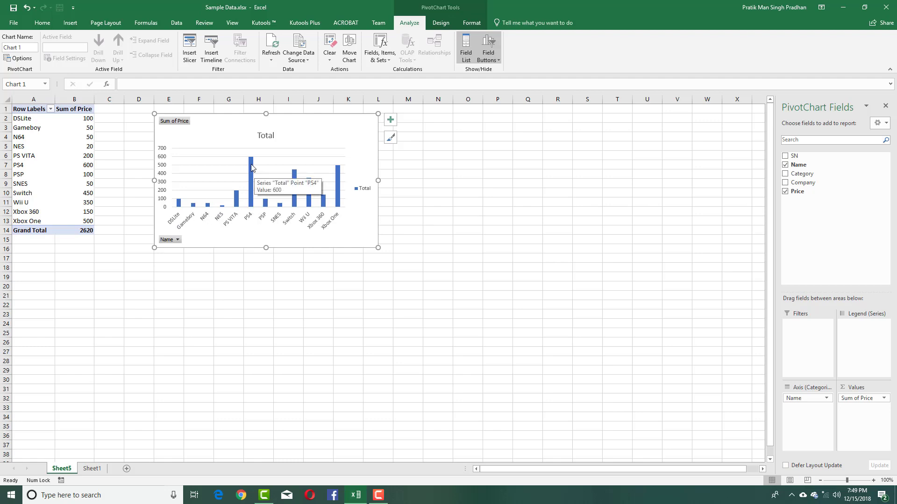
{"action": "left_click", "coordinate": [785, 183]}
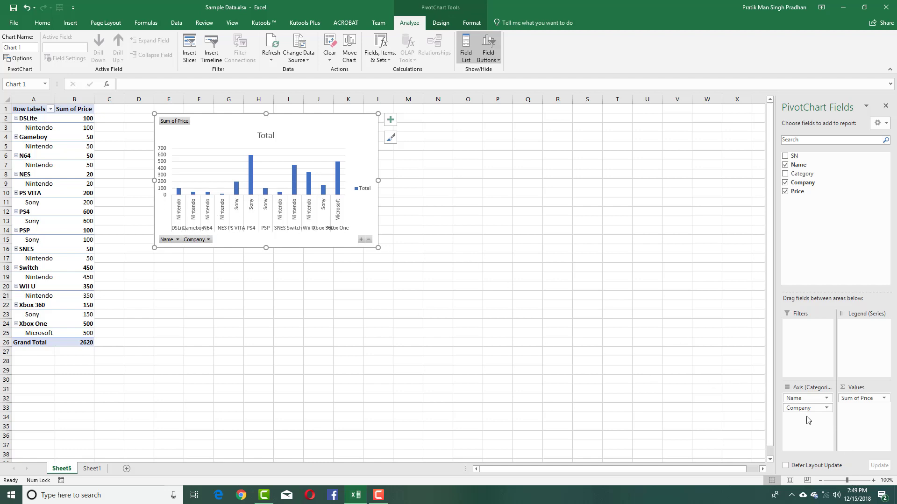
- Put Company and Category in Legend (Series) and move the chart to columns K–R
{"action": "left_click_drag", "start_coordinate": [798, 407], "coordinate": [855, 358]}
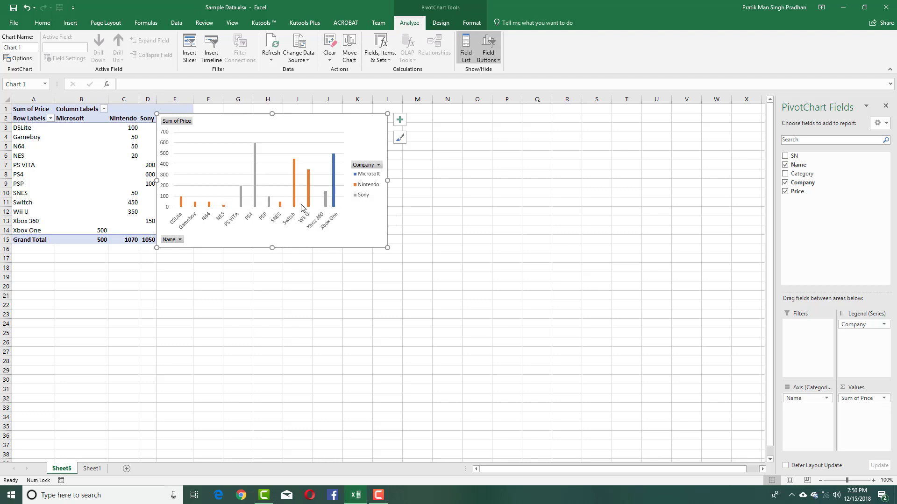
{"action": "left_click", "coordinate": [785, 176]}
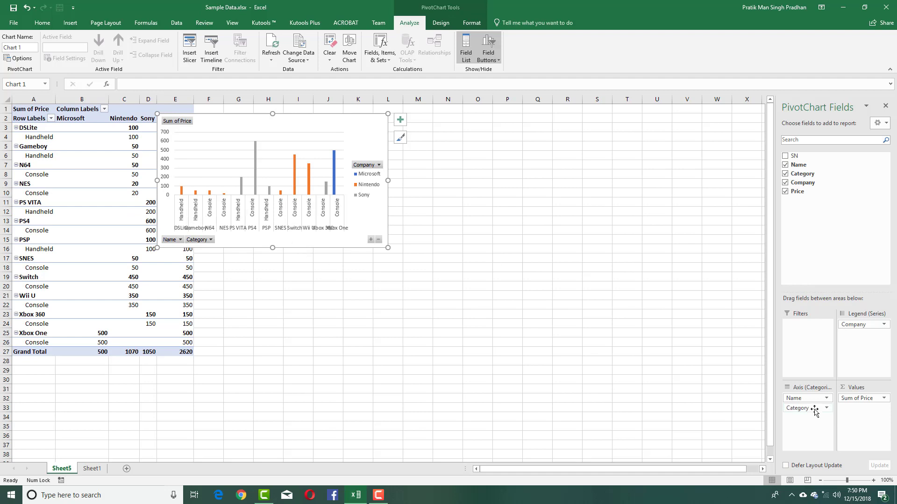
{"action": "left_click_drag", "start_coordinate": [812, 408], "coordinate": [863, 351]}
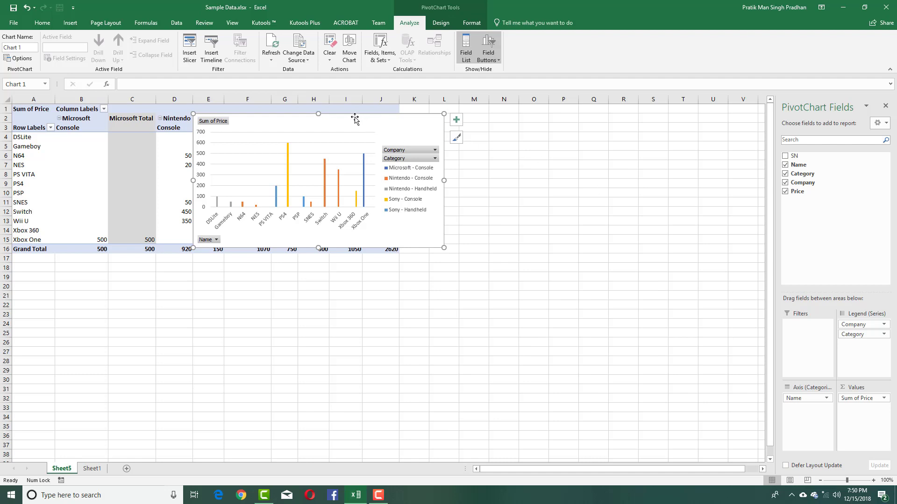
{"action": "left_click_drag", "start_coordinate": [355, 119], "coordinate": [584, 119]}
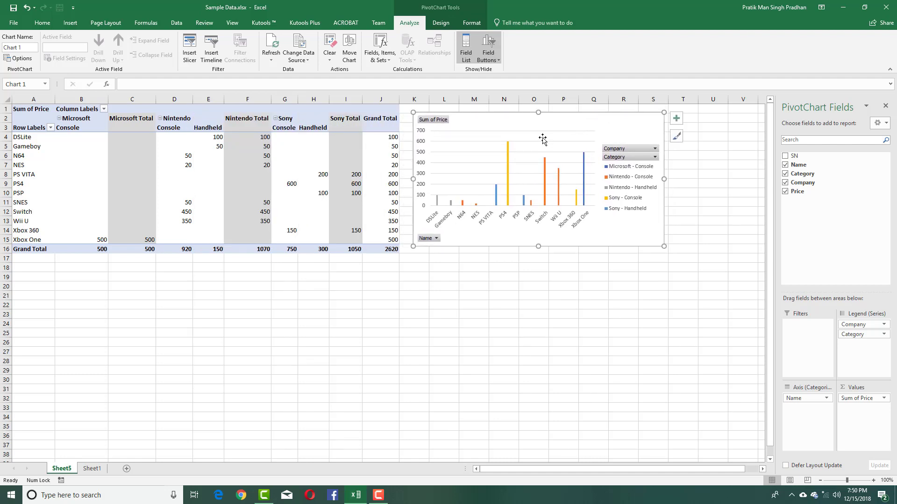
- Try the dark chart style, then return to the plain white Style 1
{"action": "left_click", "coordinate": [441, 23]}
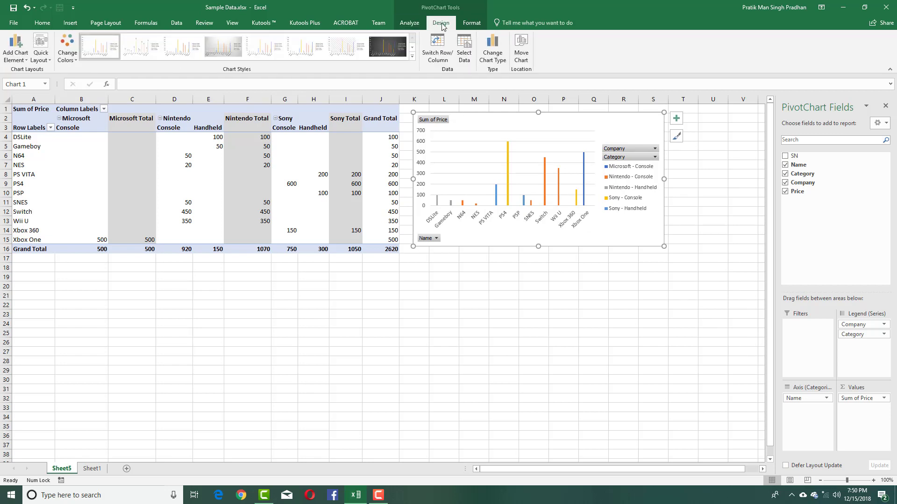
{"action": "left_click", "coordinate": [412, 56]}
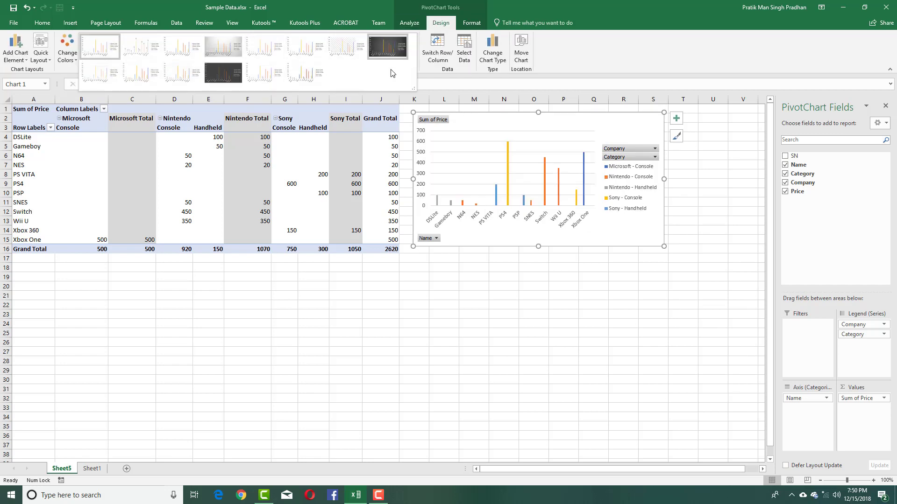
{"action": "left_click", "coordinate": [223, 72]}
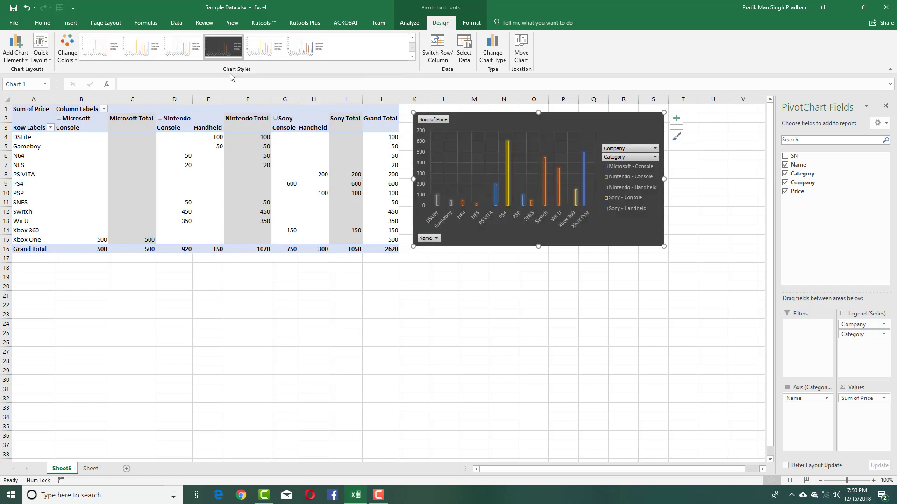
{"action": "left_click", "coordinate": [100, 47]}
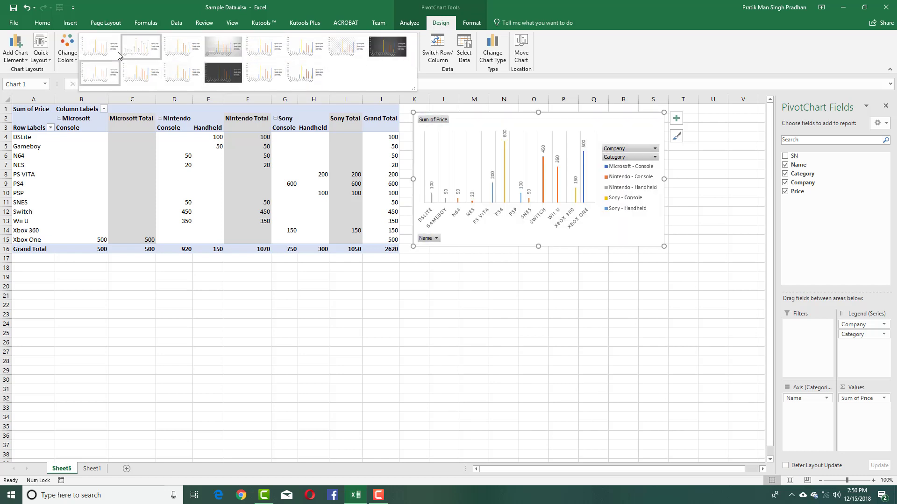
- Change the PivotChart type to Stacked Column
{"action": "left_click", "coordinate": [496, 48]}
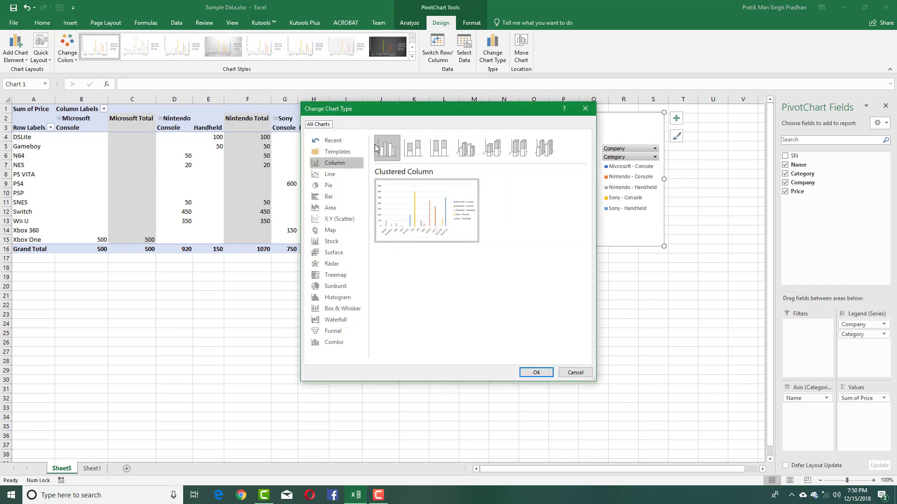
{"action": "left_click", "coordinate": [413, 150]}
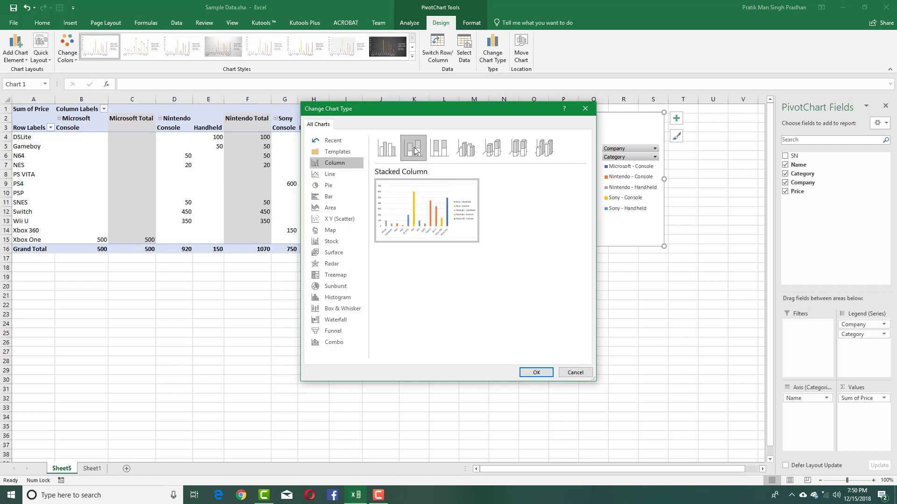
{"action": "left_click", "coordinate": [386, 149]}
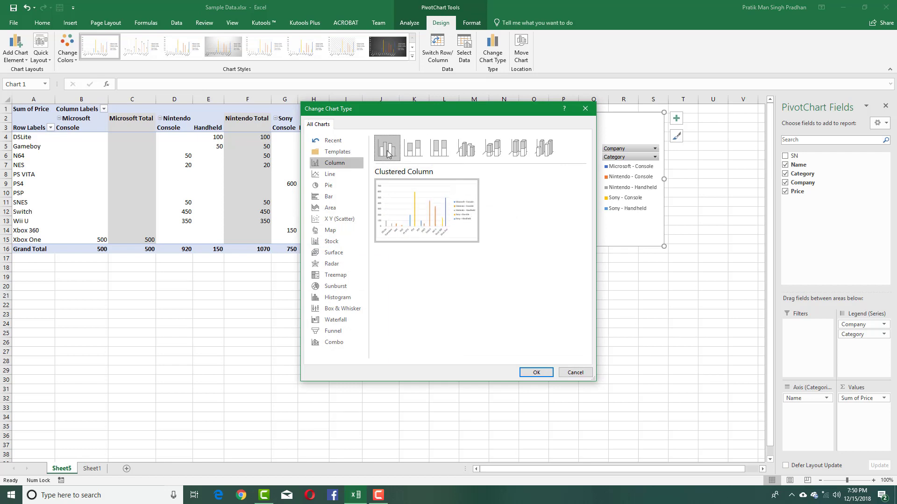
{"action": "left_click", "coordinate": [414, 153]}
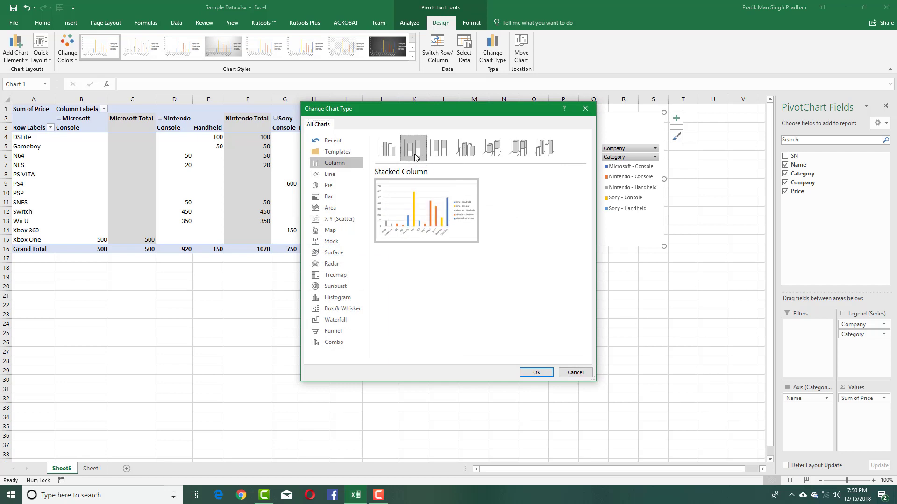
{"action": "mouse_move", "coordinate": [414, 220]}
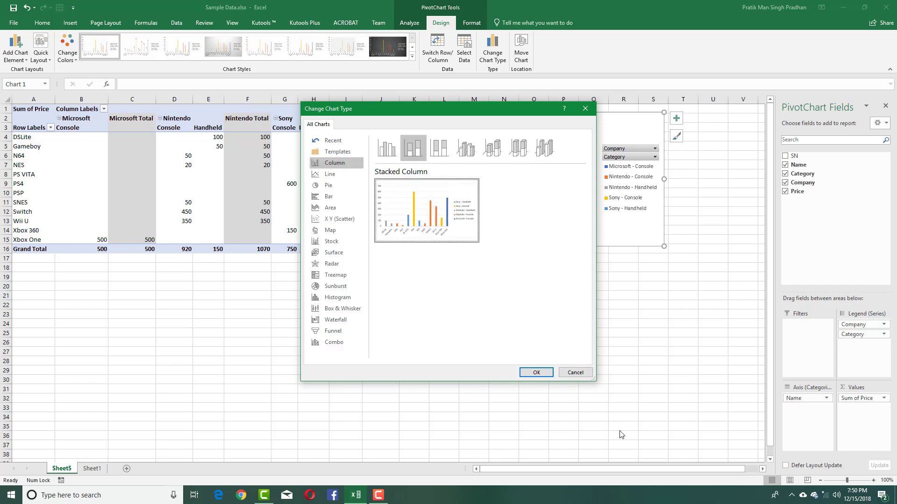
{"action": "left_click", "coordinate": [536, 372]}
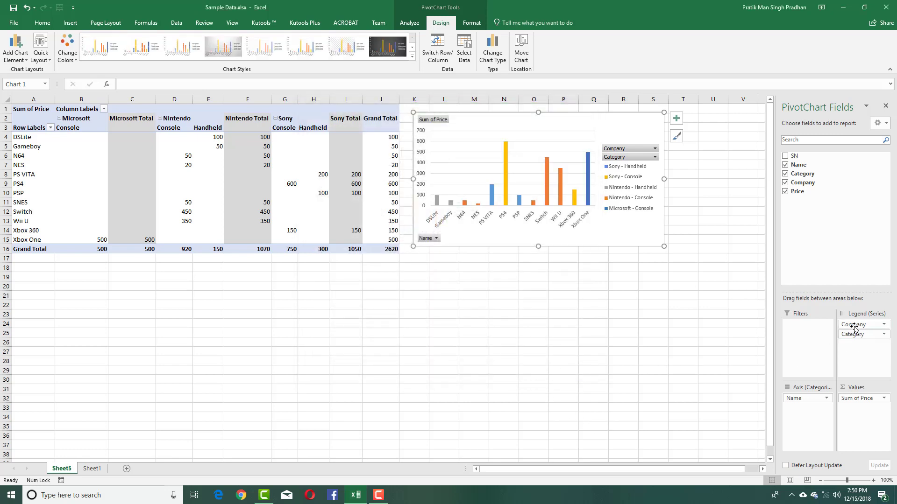
- Place Name and Category on the axis with Company as series, as a 3-D Stacked Column chart
{"action": "left_click_drag", "start_coordinate": [853, 325], "coordinate": [799, 432]}
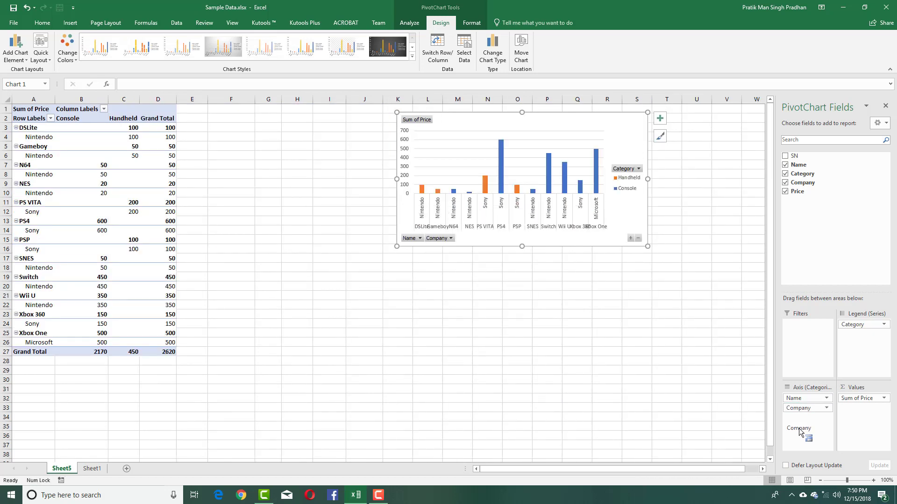
{"action": "left_click_drag", "start_coordinate": [808, 409], "coordinate": [824, 422]}
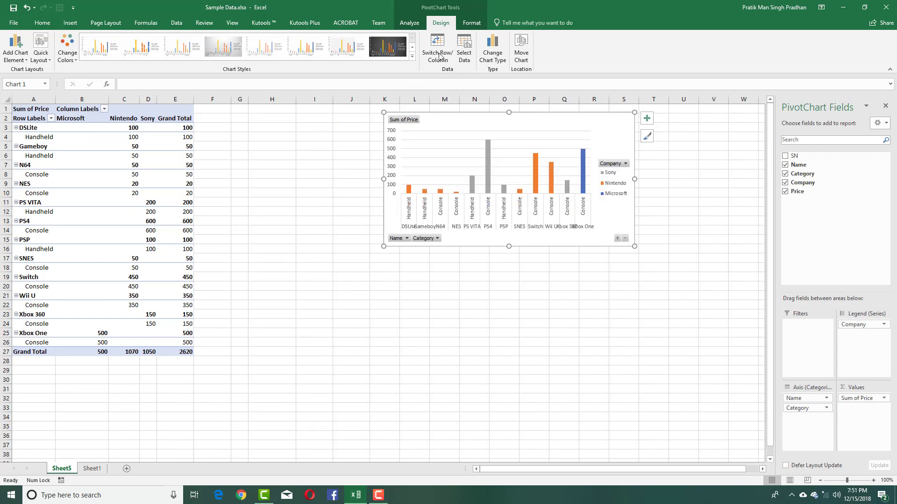
{"action": "left_click", "coordinate": [492, 49]}
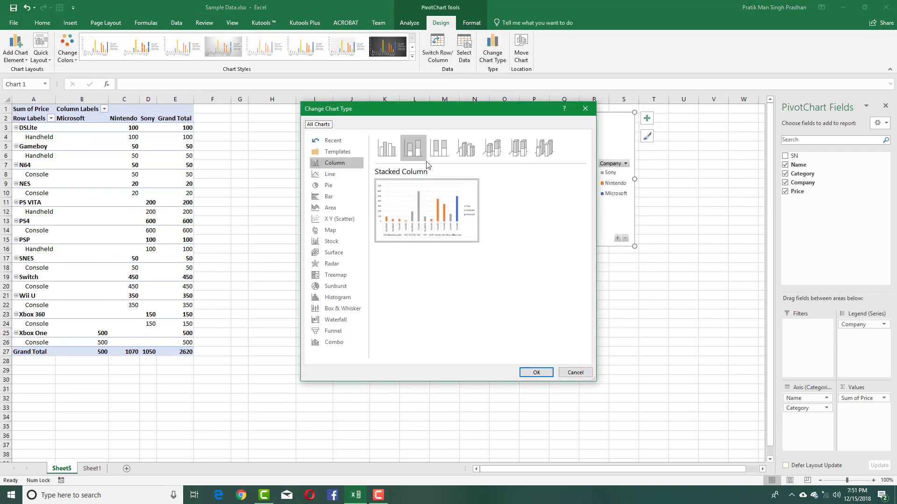
{"action": "left_click", "coordinate": [498, 150]}
{"action": "left_click", "coordinate": [536, 373]}
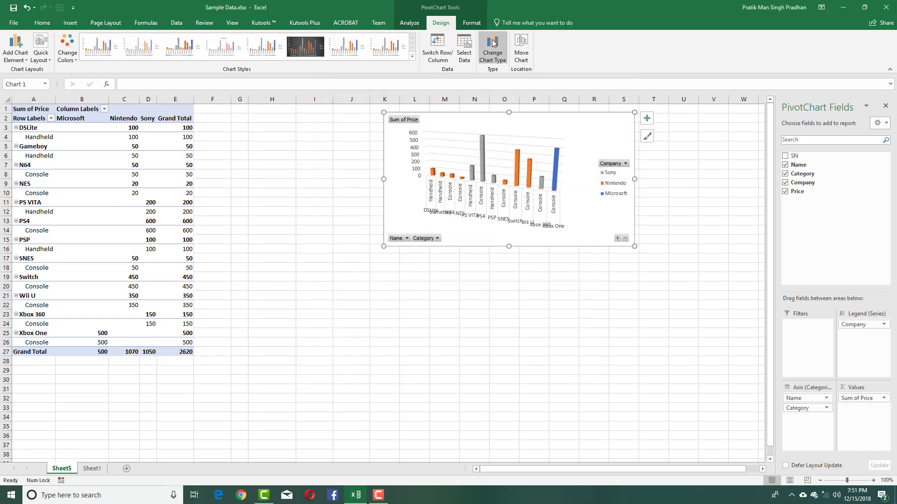
- Change the chart type to 3-D Line
{"action": "left_click", "coordinate": [488, 55]}
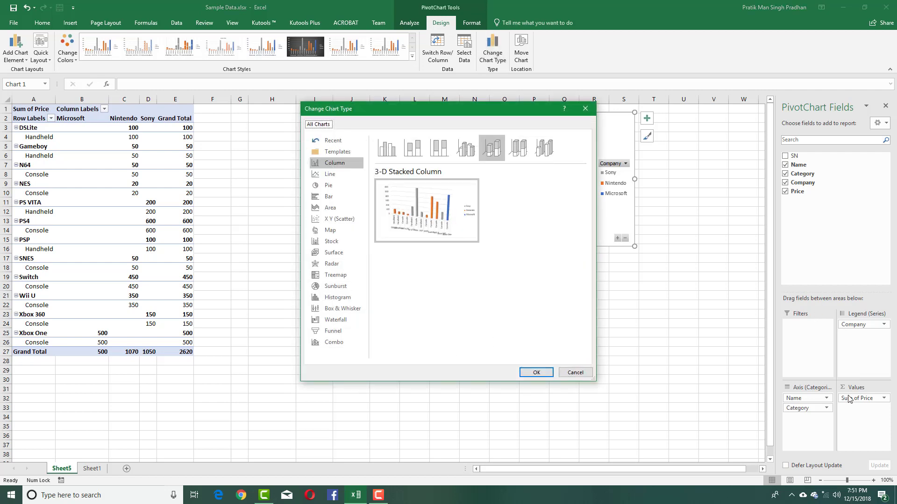
{"action": "left_click", "coordinate": [329, 174]}
{"action": "left_click", "coordinate": [466, 148]}
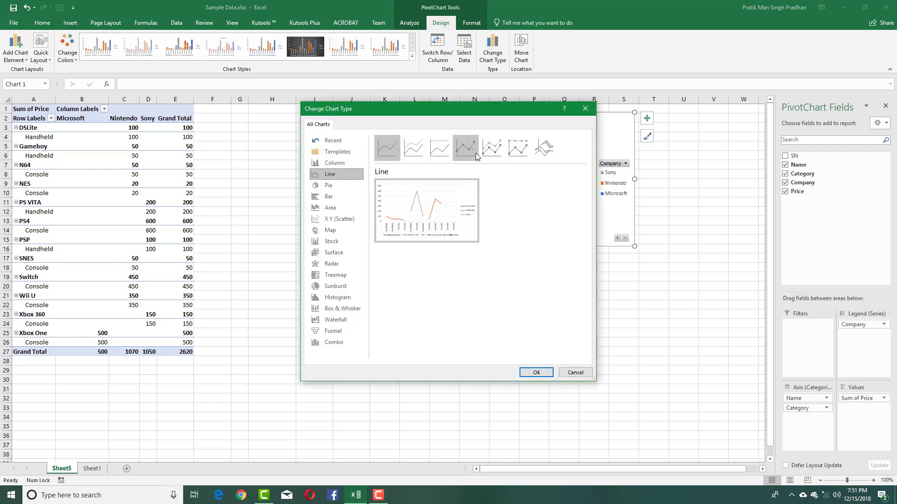
{"action": "left_click", "coordinate": [544, 148]}
{"action": "left_click", "coordinate": [536, 372]}
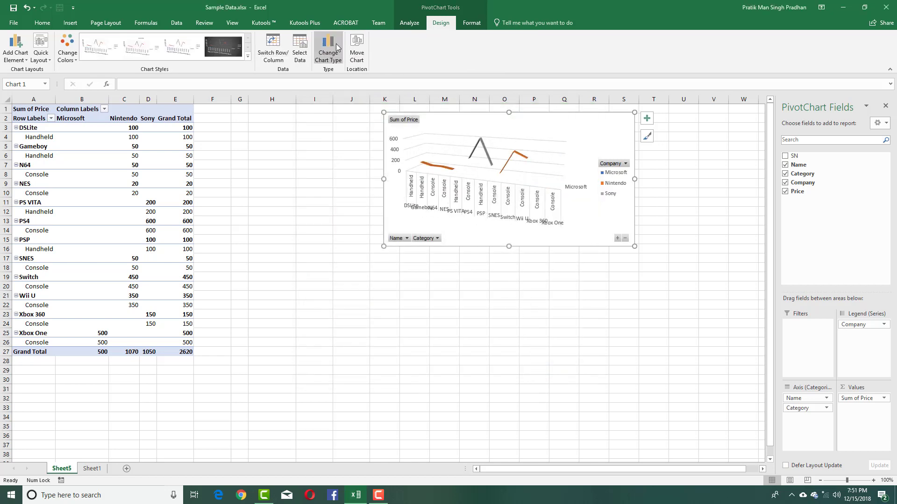
- Change the chart type to 3-D Surface
{"action": "left_click", "coordinate": [328, 52]}
{"action": "left_click", "coordinate": [339, 253]}
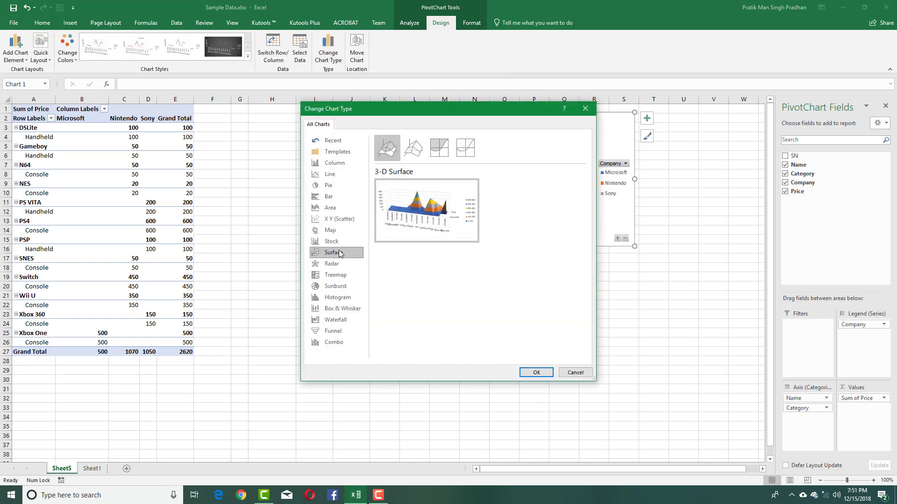
{"action": "mouse_move", "coordinate": [449, 208]}
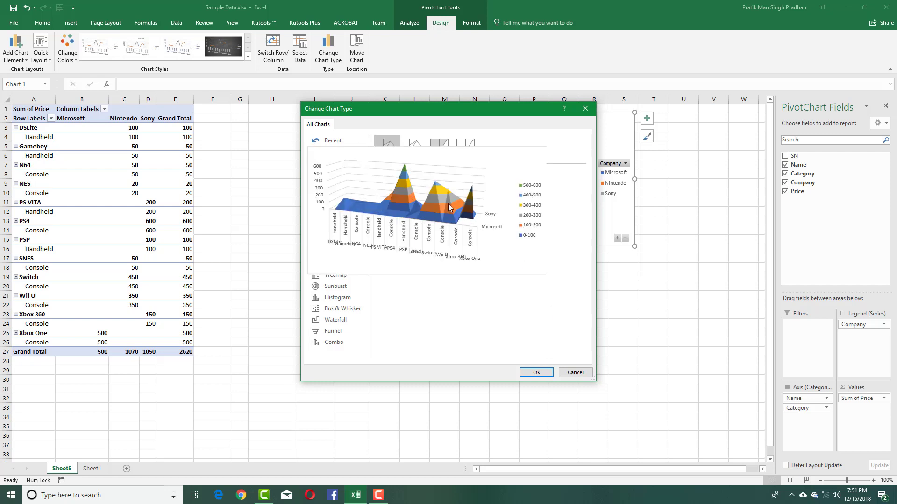
{"action": "left_click", "coordinate": [536, 371]}
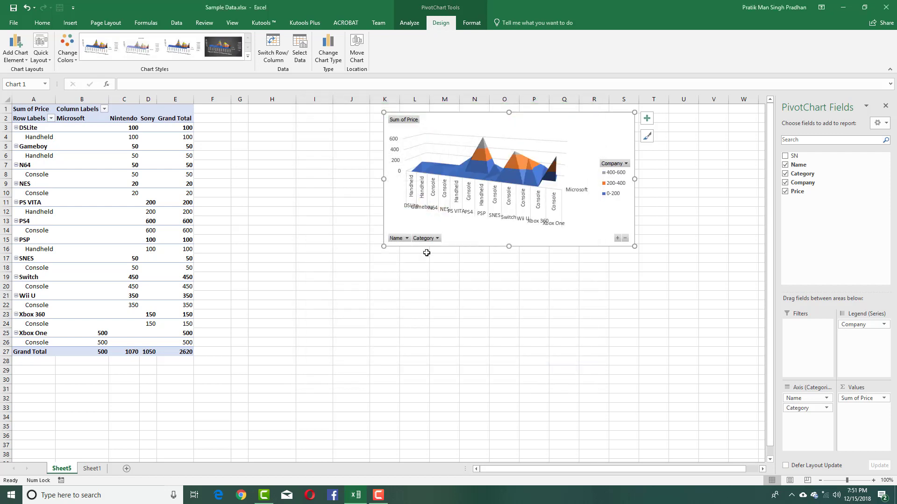